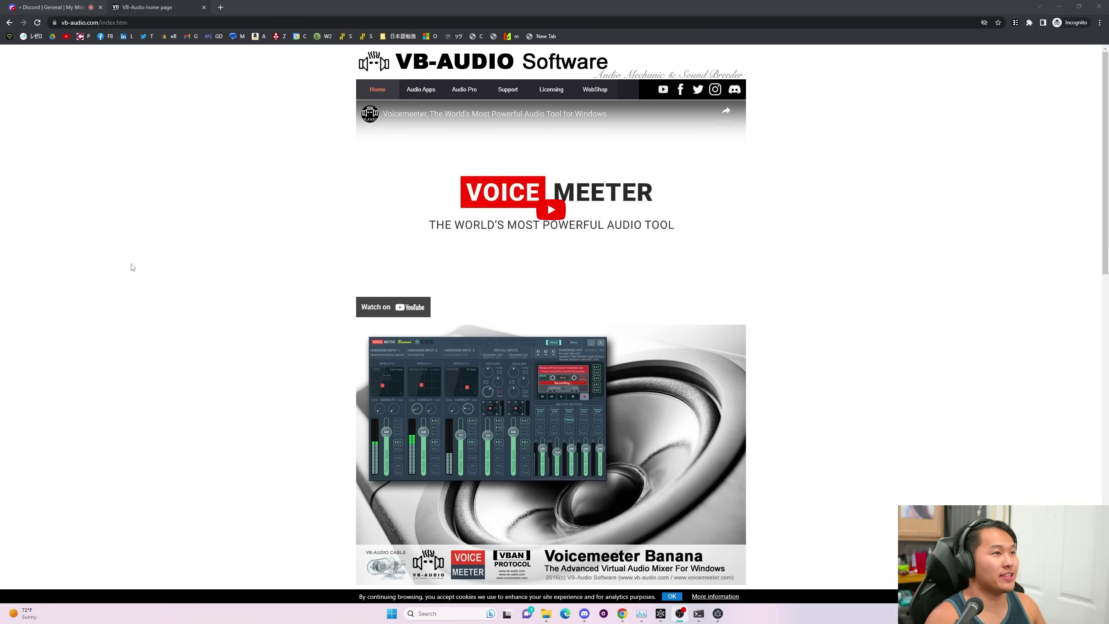
- Open the Audio Apps page of the VB-Audio website
key("ctrl+l")
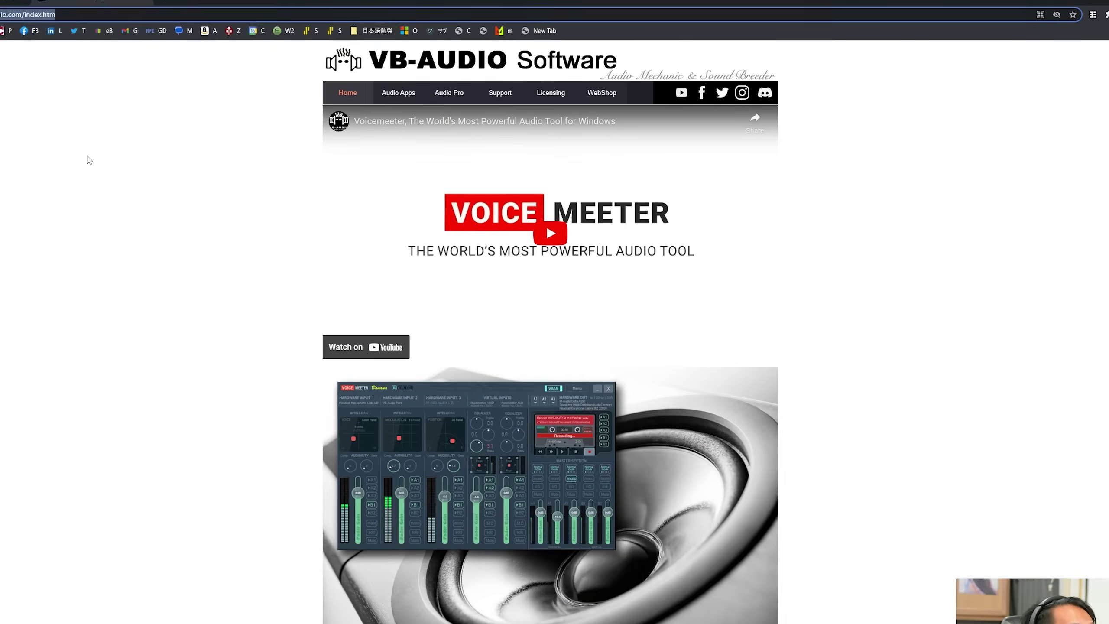
left_click(397, 93)
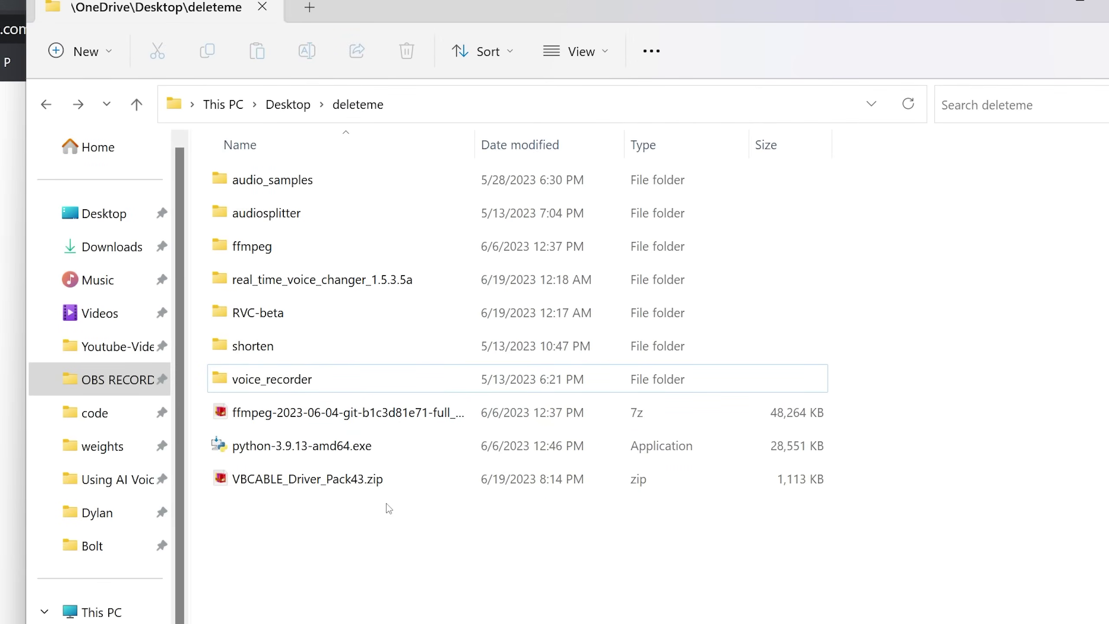
- Extract VBCABLE_Driver_Pack43.zip into its own folder inside the deleteme folder
right_click(428, 478)
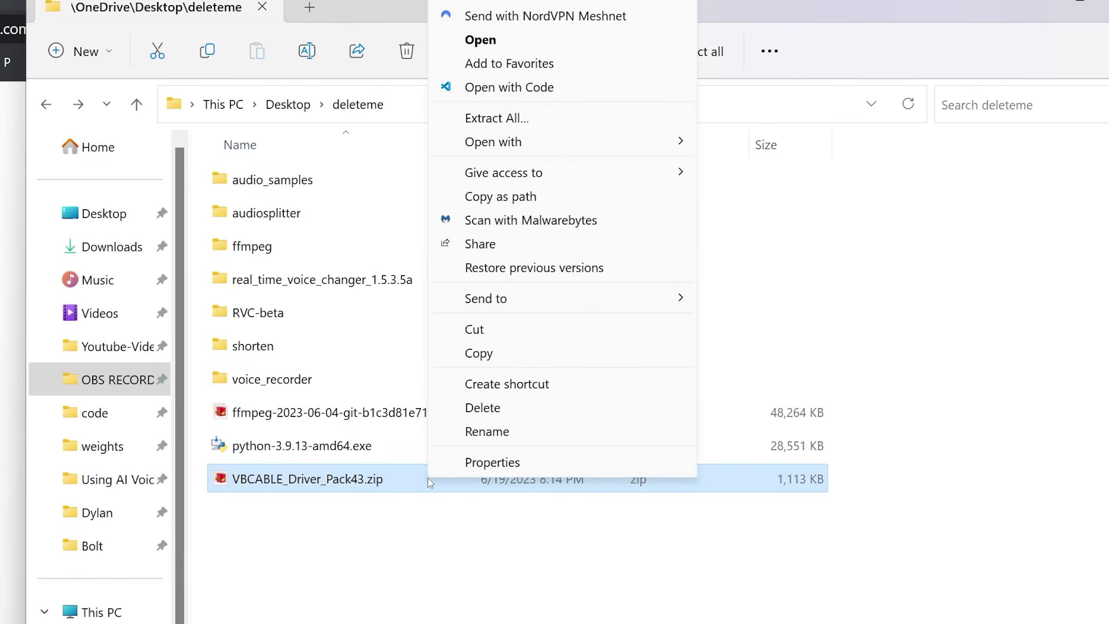
left_click(514, 118)
left_click(707, 589)
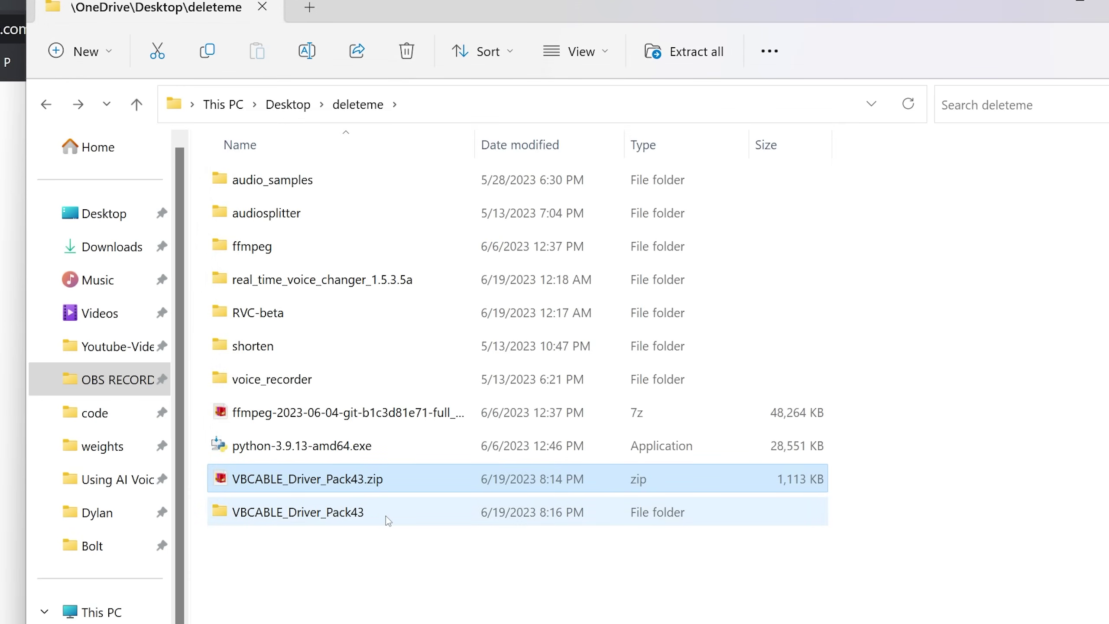
- Launch VBCABLE_Setup_x64.exe from the extracted VBCABLE_Driver_Pack43 folder and move the installer window aside
double_click(386, 516)
scroll(386, 516, "down", 3)
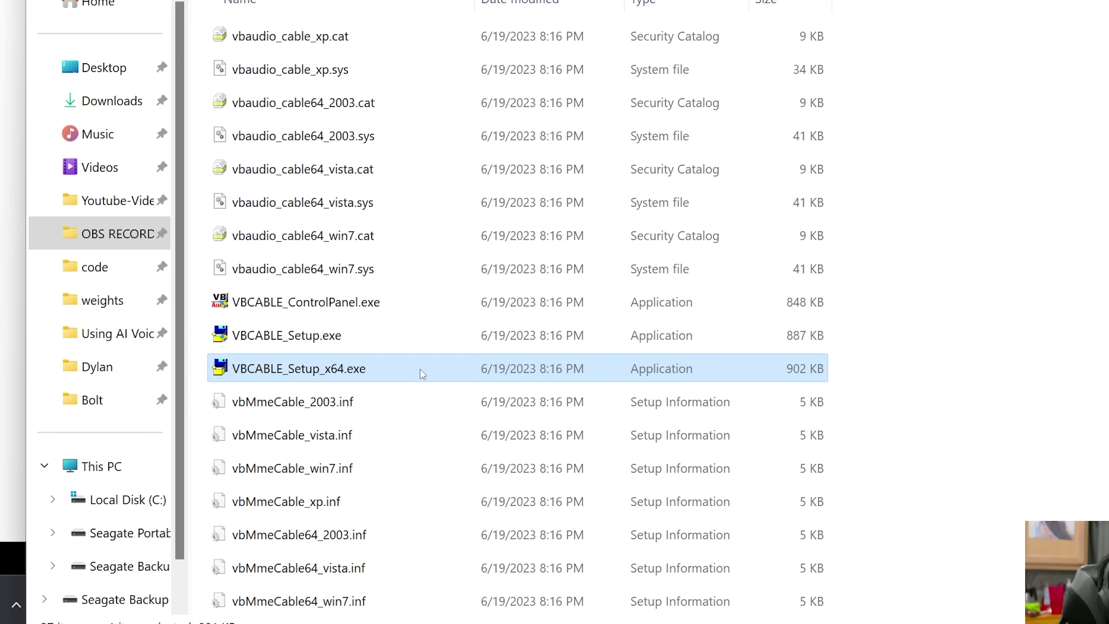
double_click(421, 501)
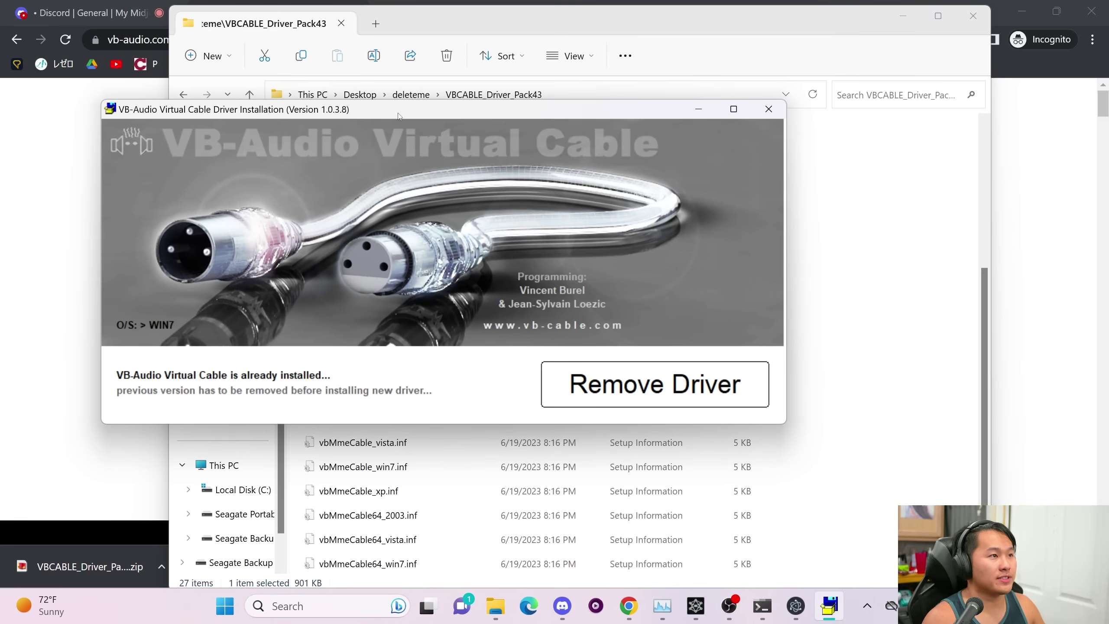
left_click_drag(398, 116, 359, 76)
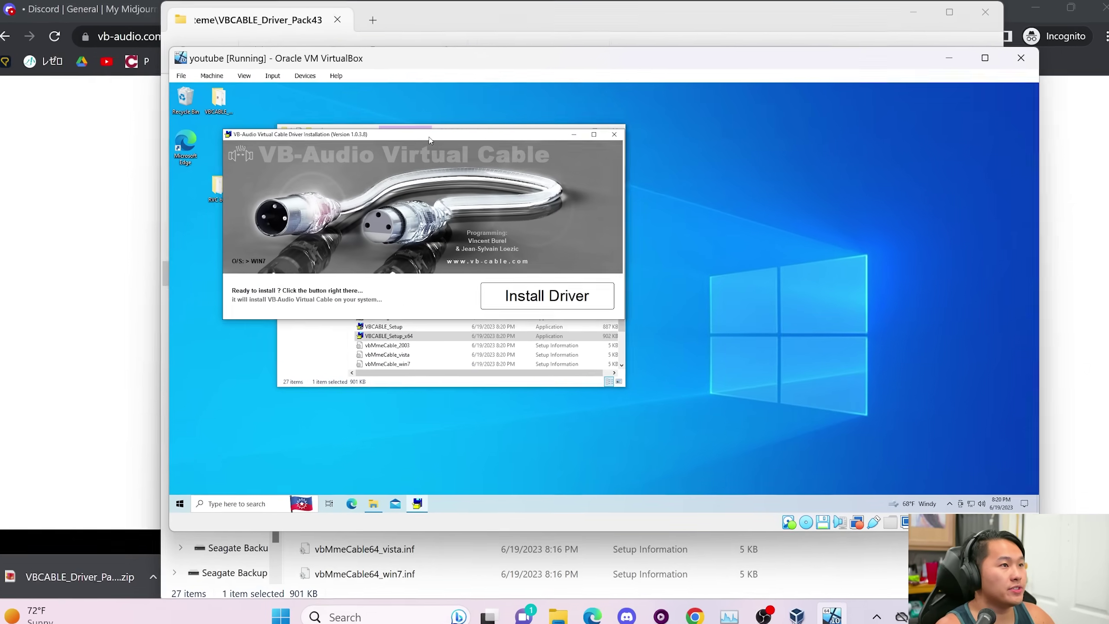
- Try to install the VB-Audio Virtual Cable driver in the virtual machine without administrator rights
left_click_drag(430, 139, 681, 140)
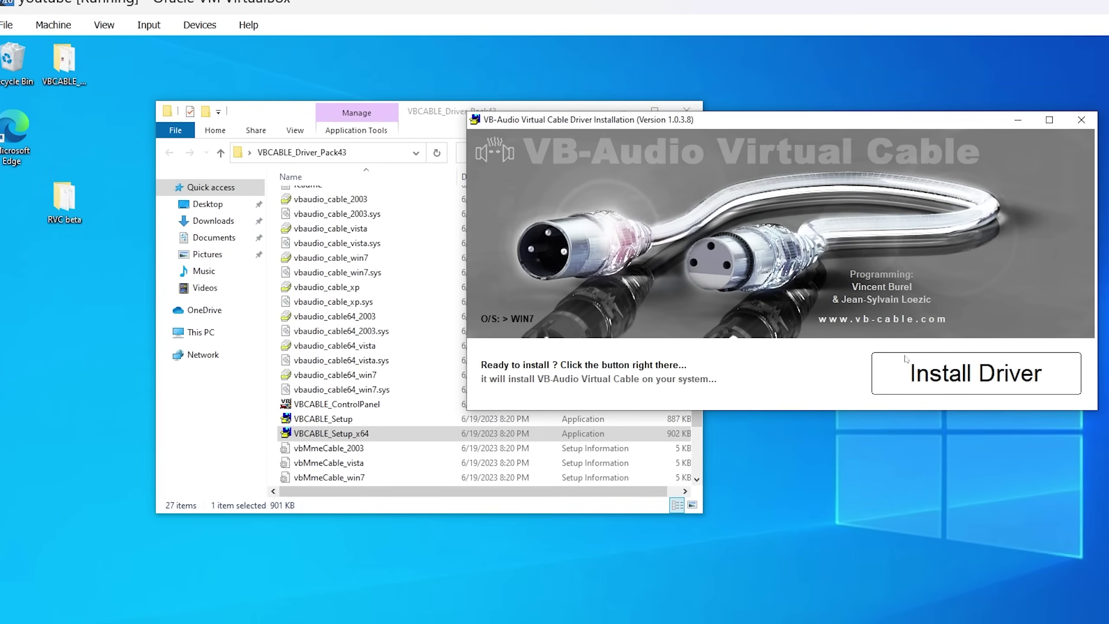
left_click(984, 387)
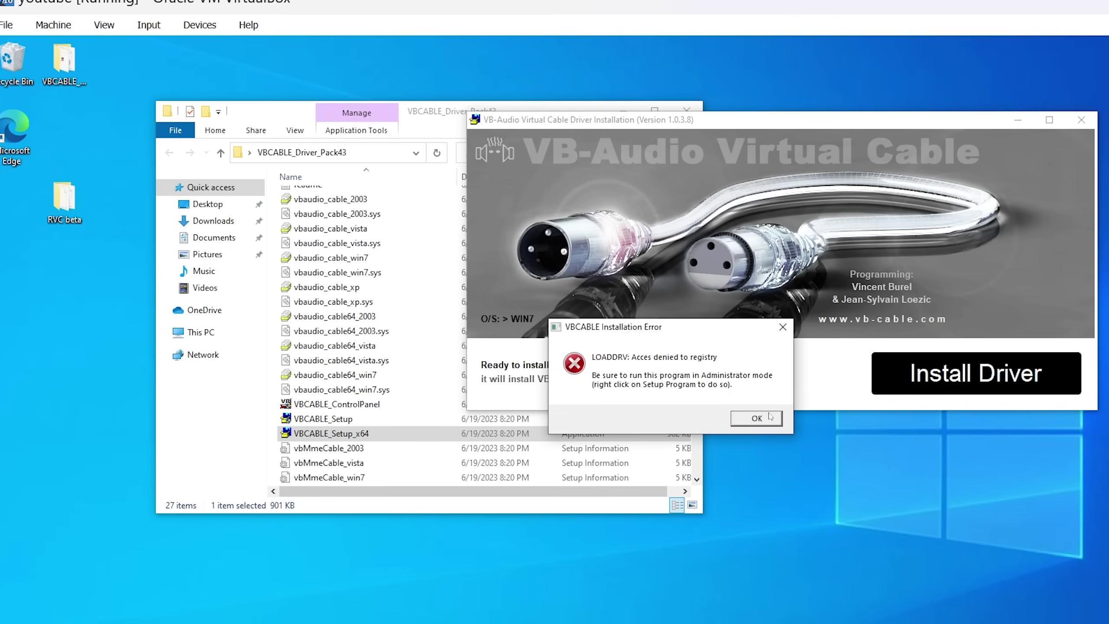
left_click(757, 418)
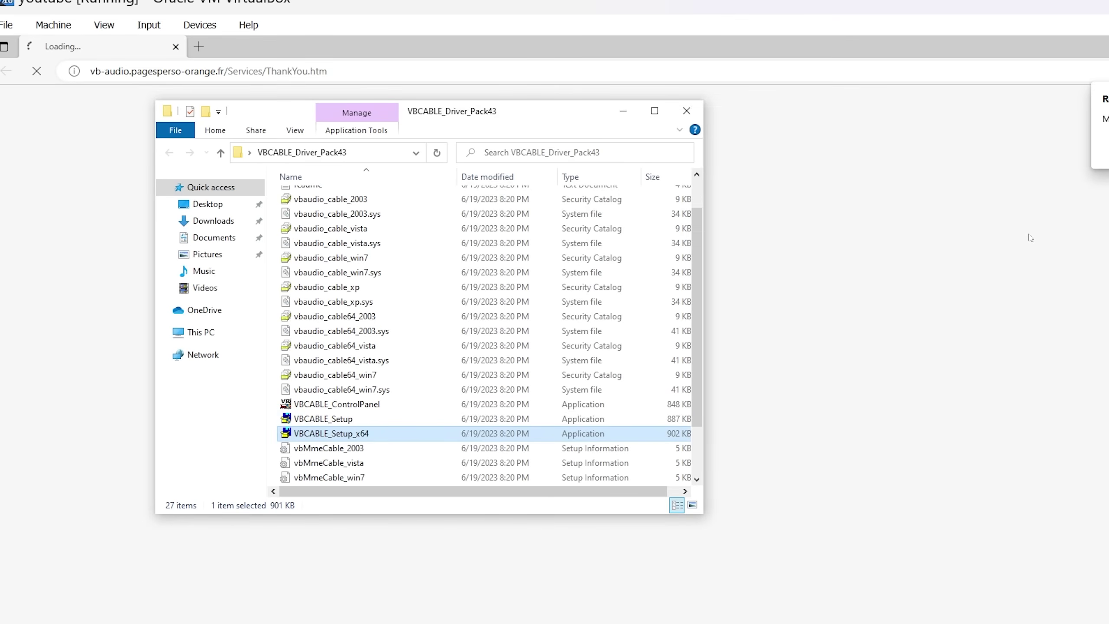
- Run VBCABLE_Setup_x64 as administrator and install the VB-Audio Virtual Cable driver, approving the device software installation
right_click(393, 434)
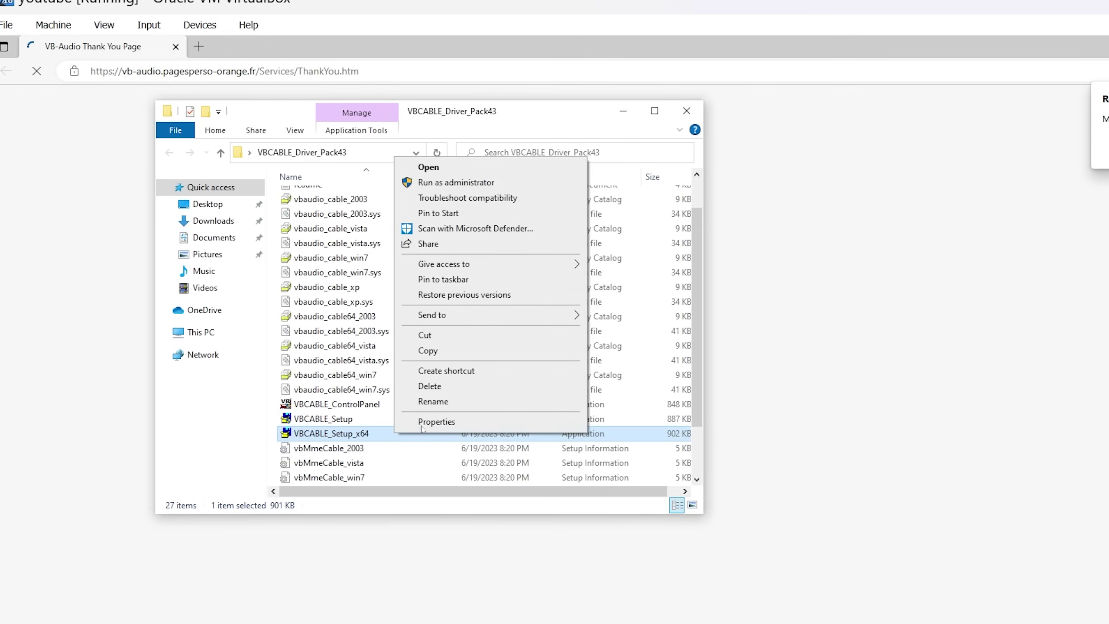
left_click(456, 183)
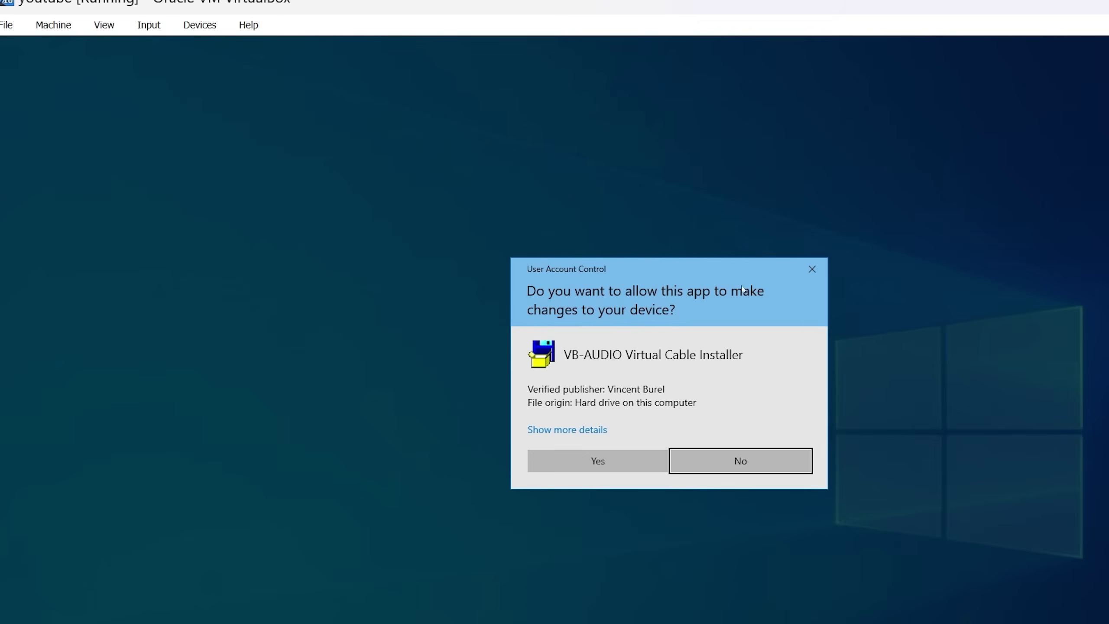
left_click(613, 466)
left_click(671, 450)
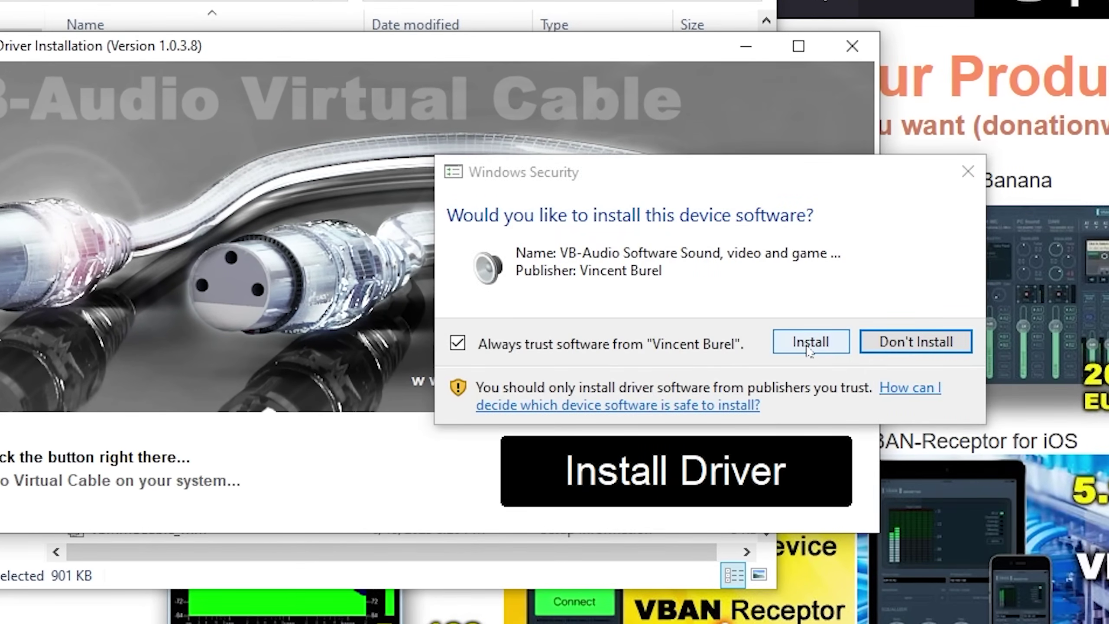
left_click(808, 350)
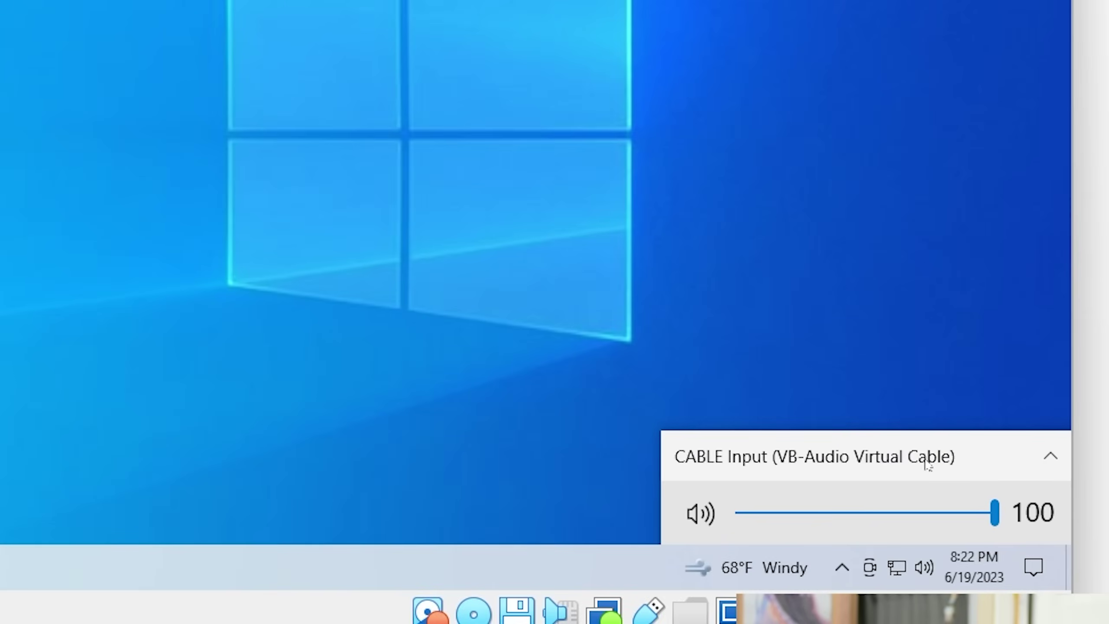
- Switch the playback device to Speakers (High Definition Audio Device) and back to CABLE Input (VB-Audio Virtual Cable)
left_click(929, 458)
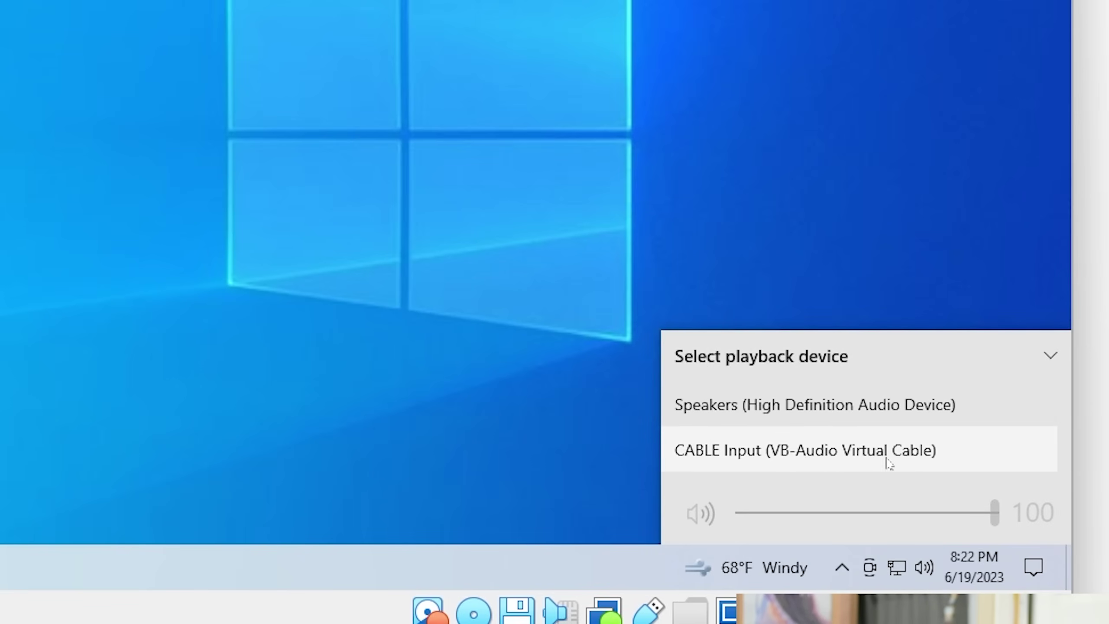
left_click(866, 419)
left_click(831, 454)
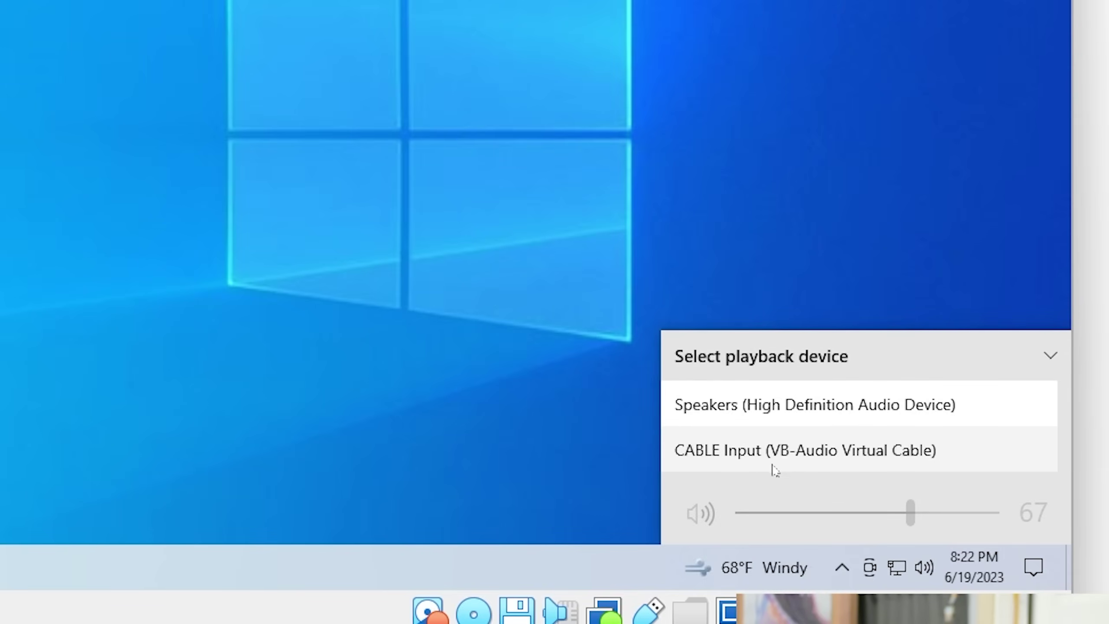
left_click(793, 465)
- Open the Windows Sound dialog and examine the default playback and recording devices, including CABLE Input and CABLE Output
right_click(924, 567)
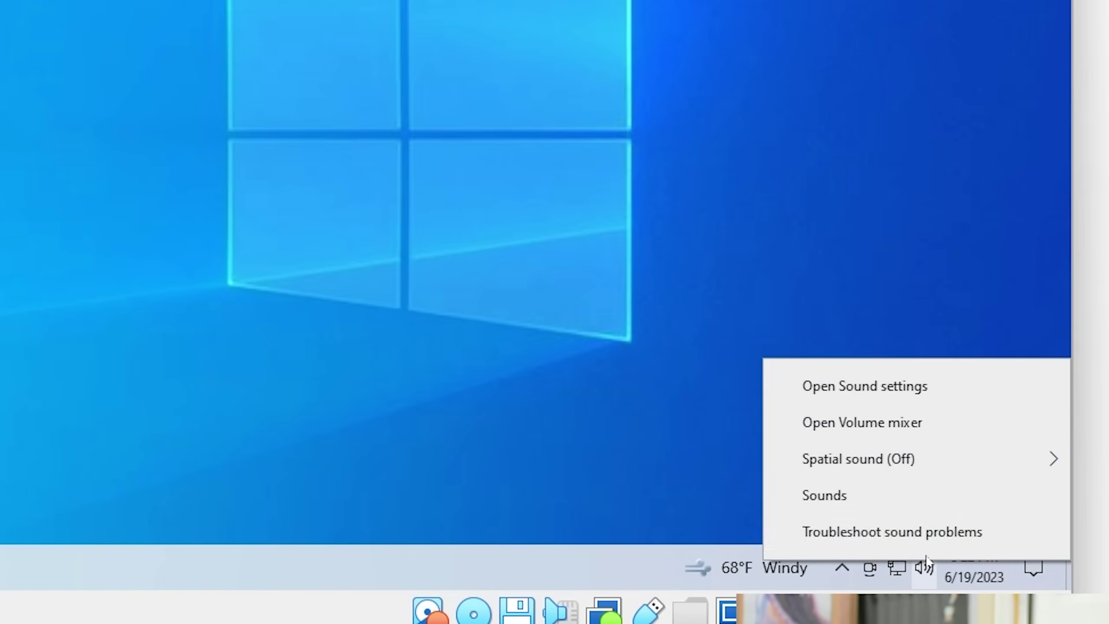
left_click(917, 503)
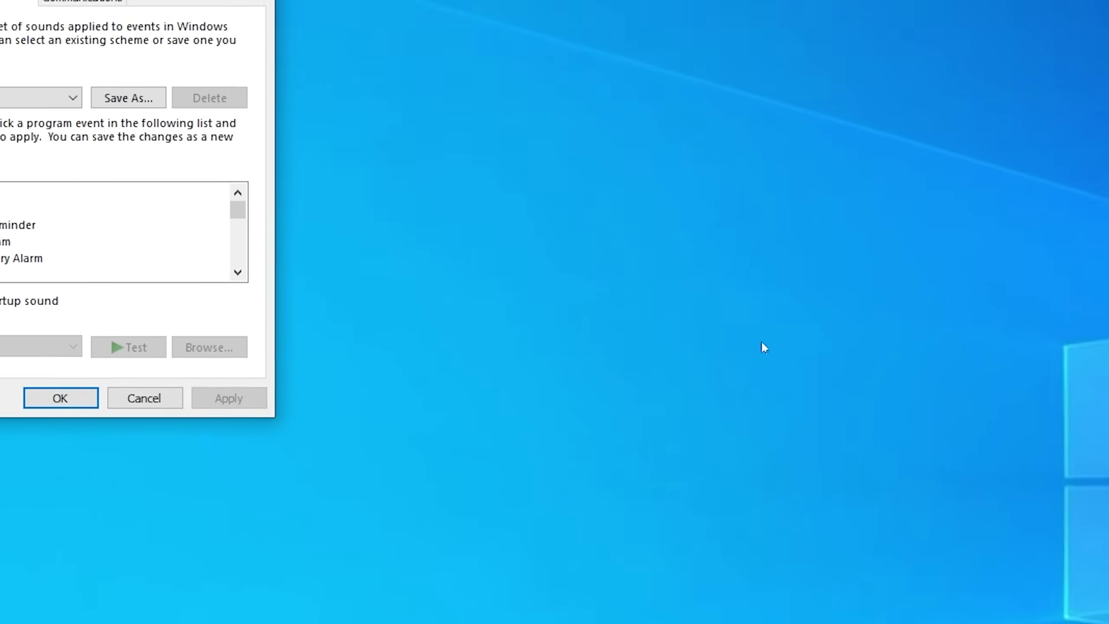
key("ctrl+shift+Tab")
key("ctrl+shift+Tab")
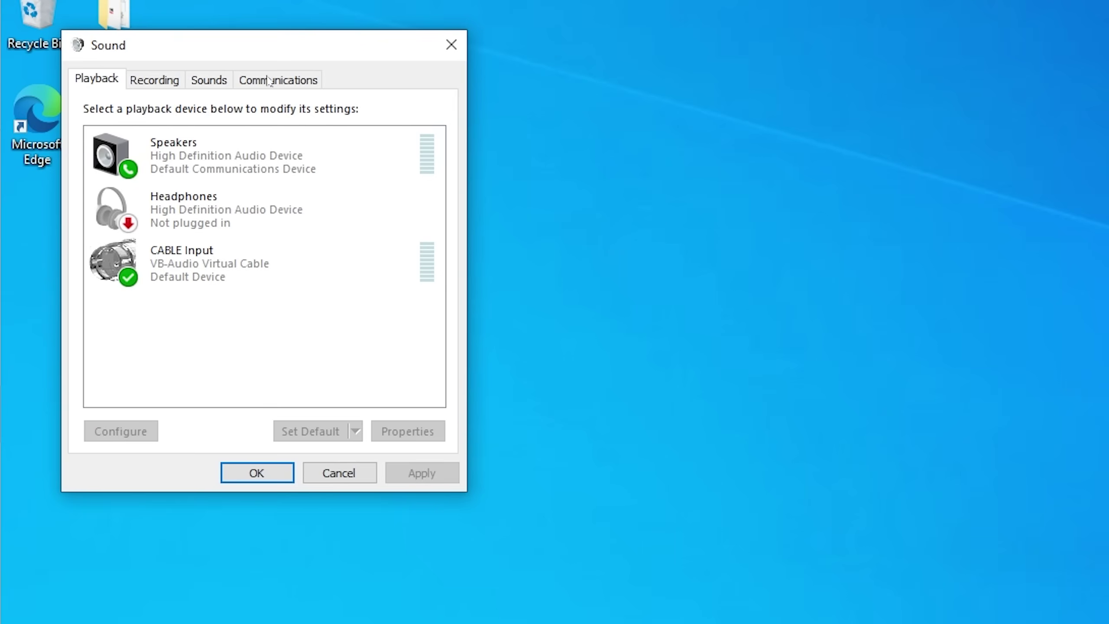
left_click(156, 86)
left_click(199, 211)
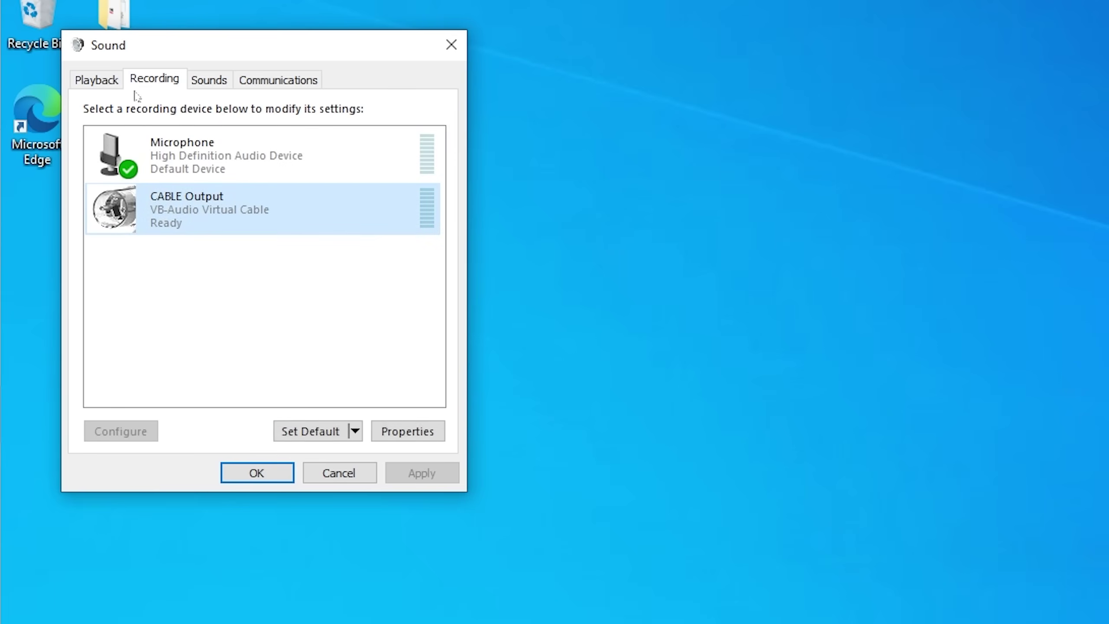
left_click(112, 82)
left_click(249, 262)
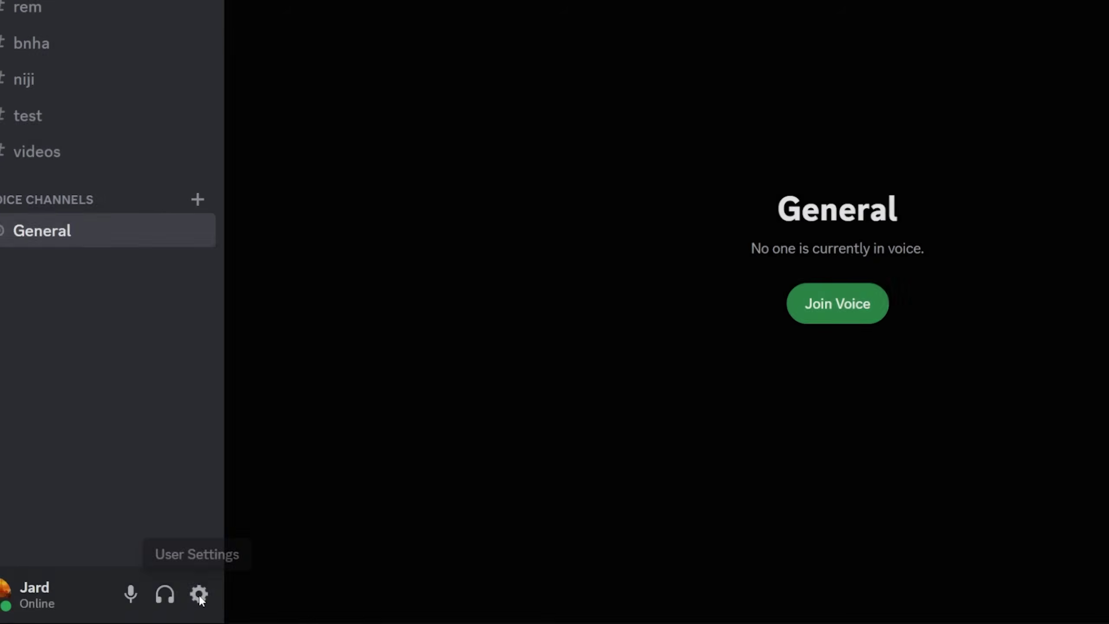
- In Discord's Voice & Video user settings, set the input device to CABLE Output (VB-Audio Virtual Cable)
left_click(197, 595)
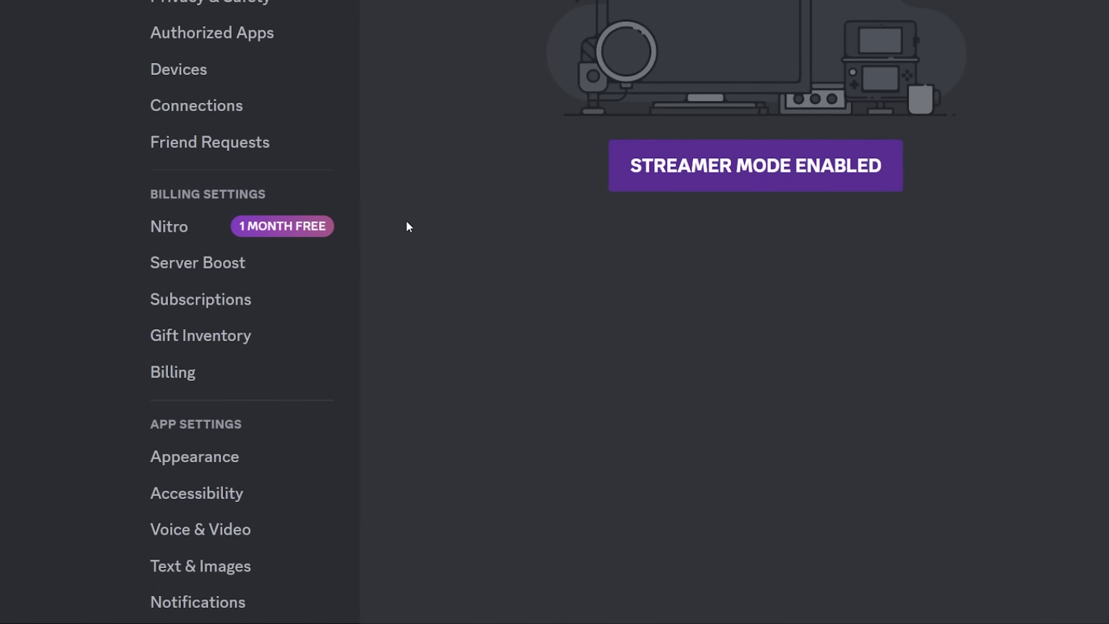
left_click(247, 529)
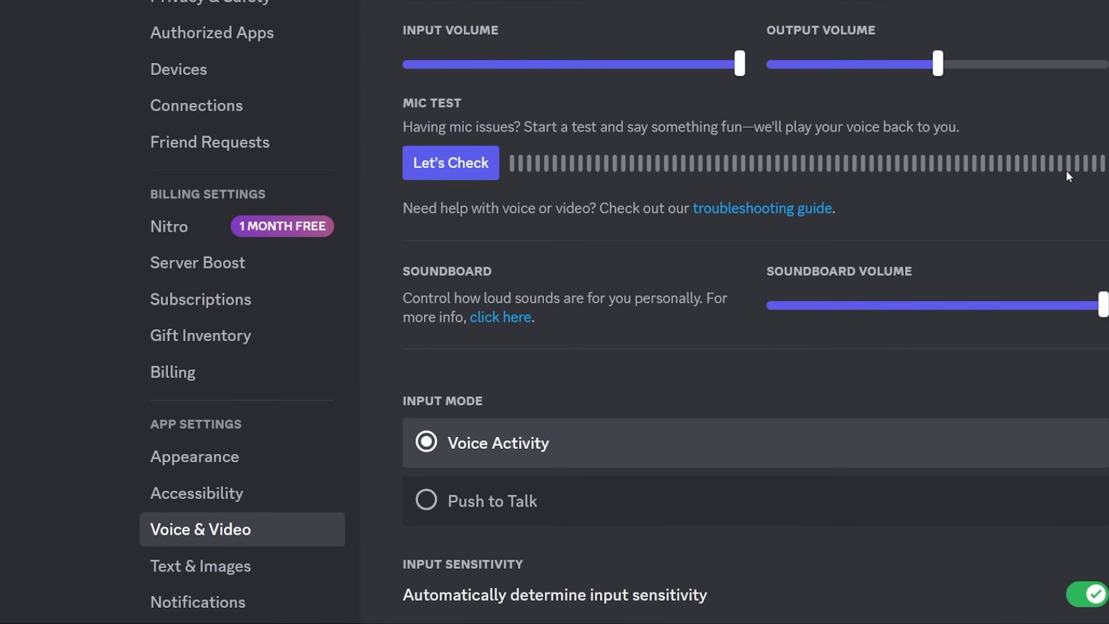
left_click(531, 104)
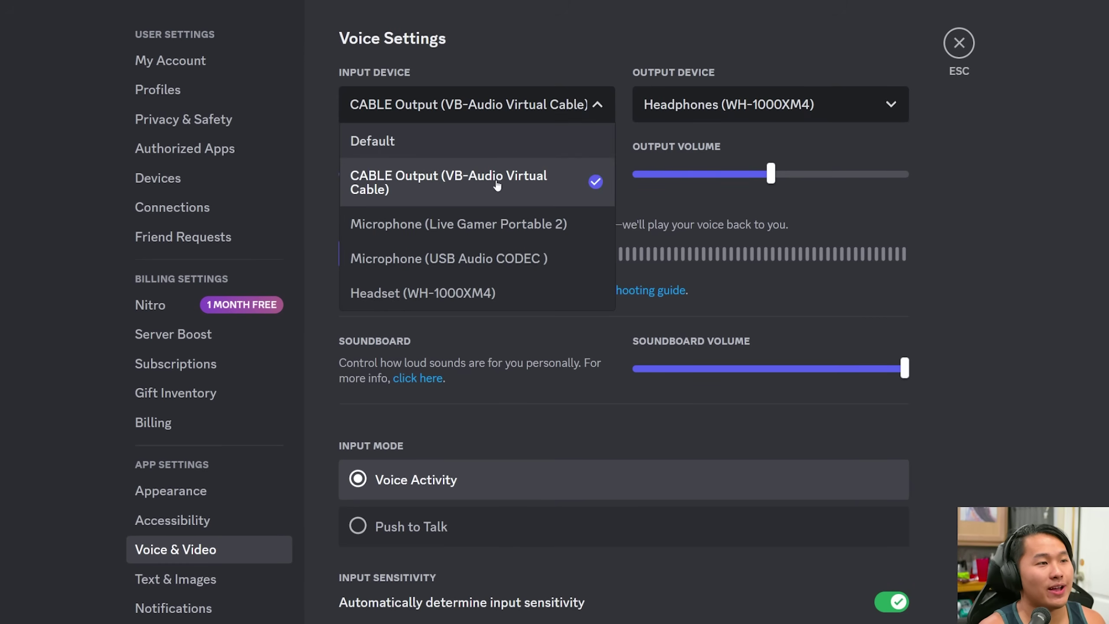
left_click(533, 186)
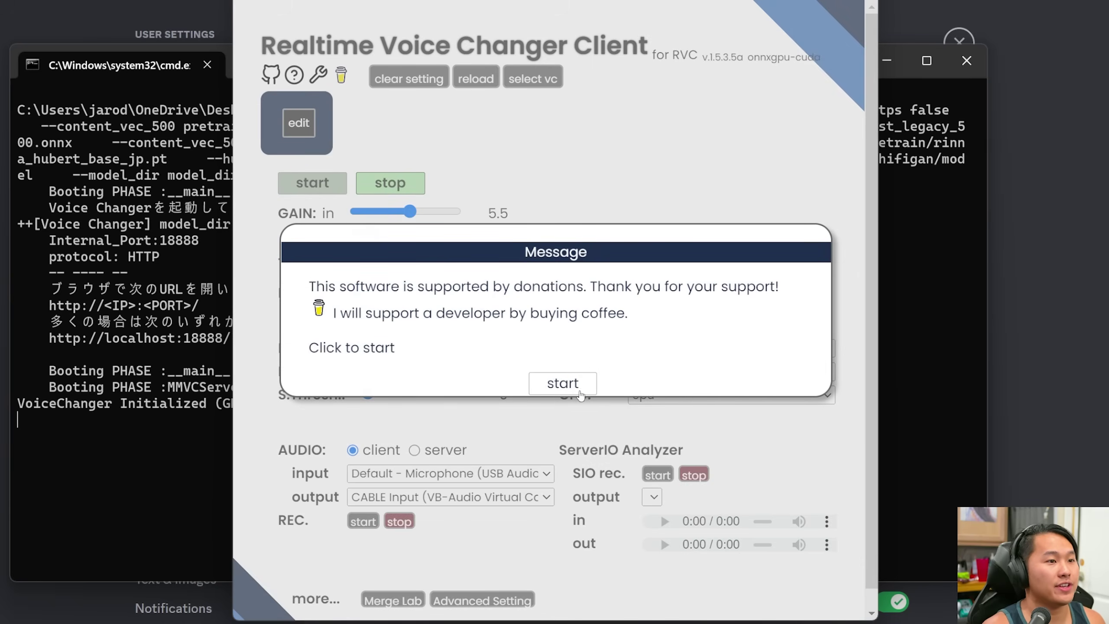
- Start the Realtime Voice Changer Client and set its audio mode to server after trying client mode
left_click(578, 392)
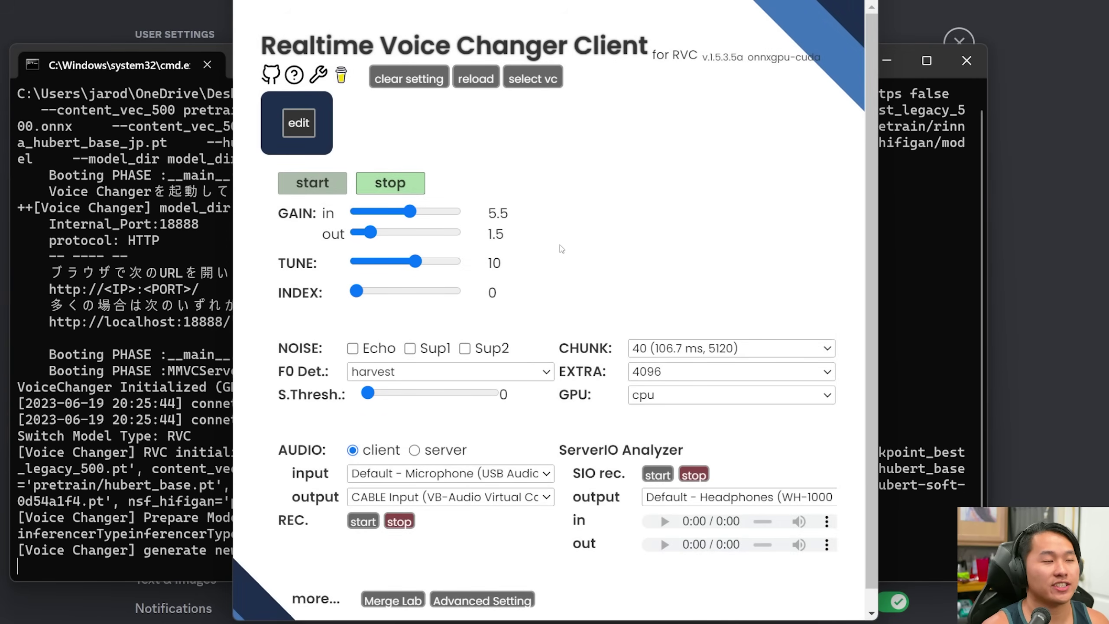
scroll(570, 353, "down", 5)
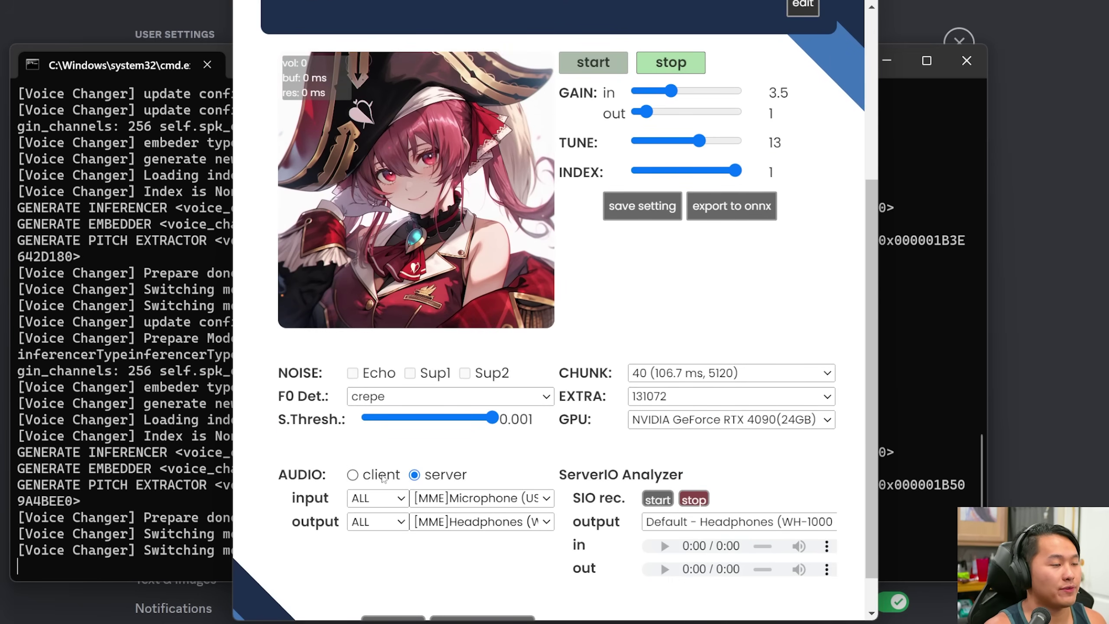
left_click(353, 475)
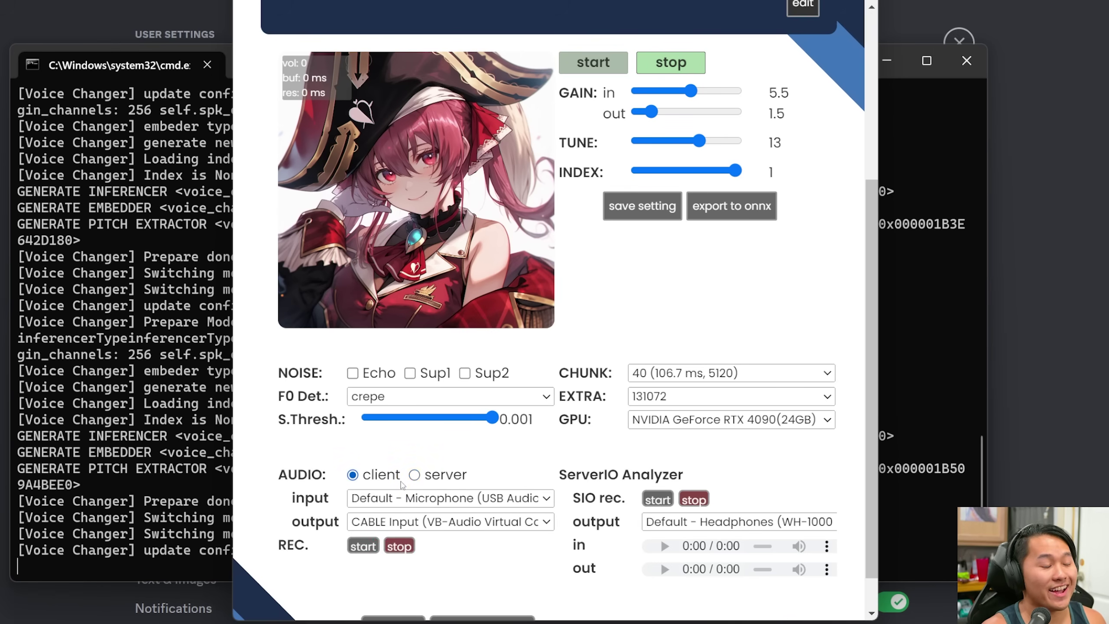
left_click(414, 475)
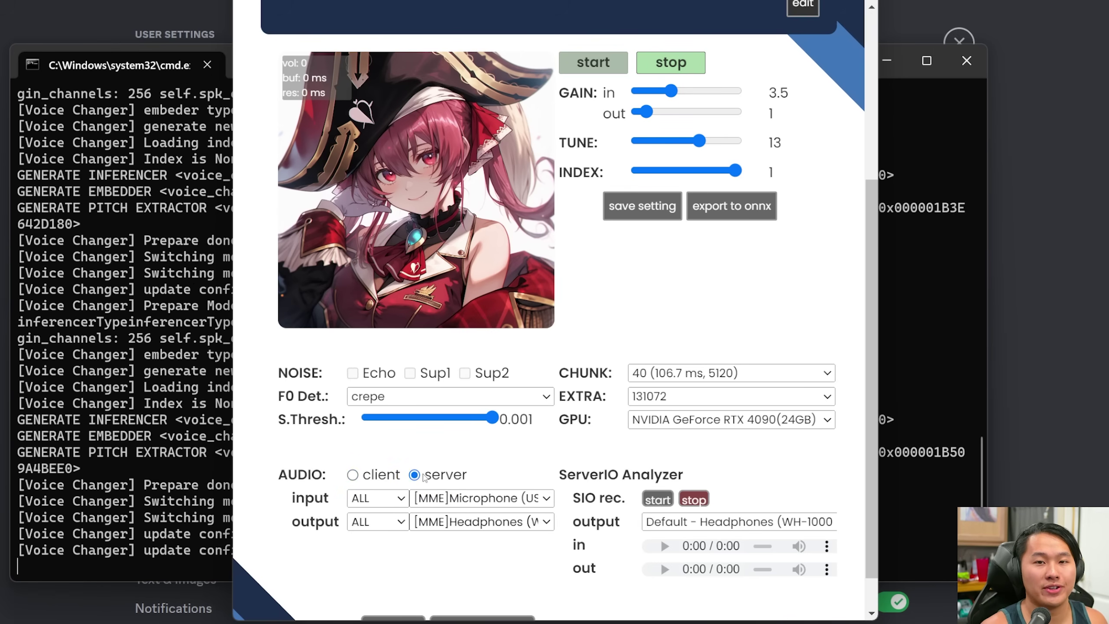
- Review the chunk size options and set the server audio input to [MME]Microphone (USB Audio CODEC)
left_click(675, 384)
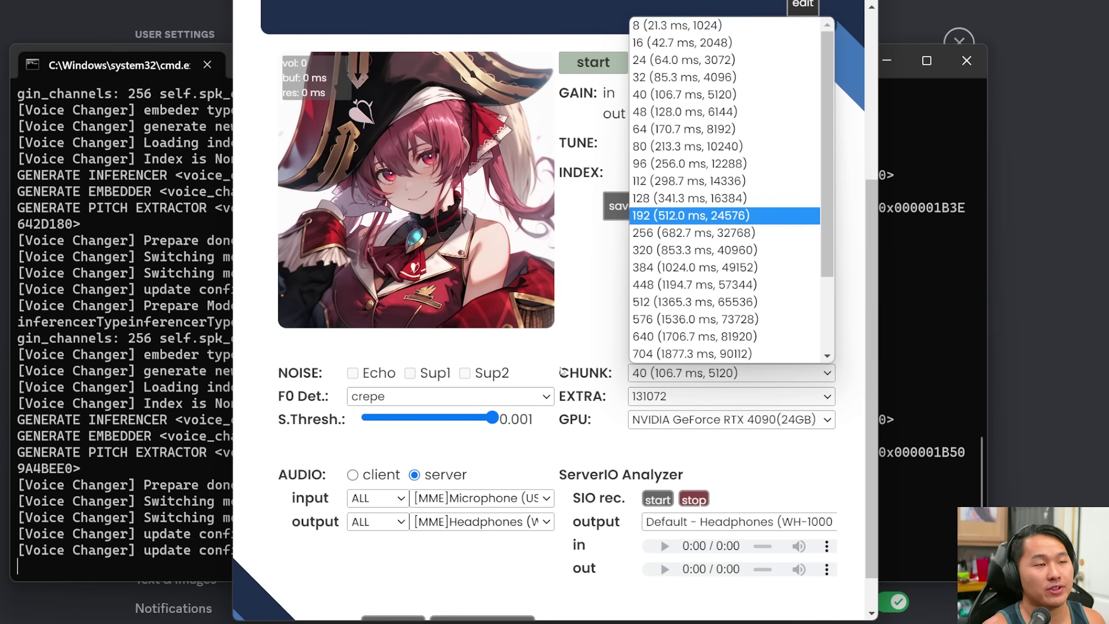
left_click(679, 404)
left_click(535, 501)
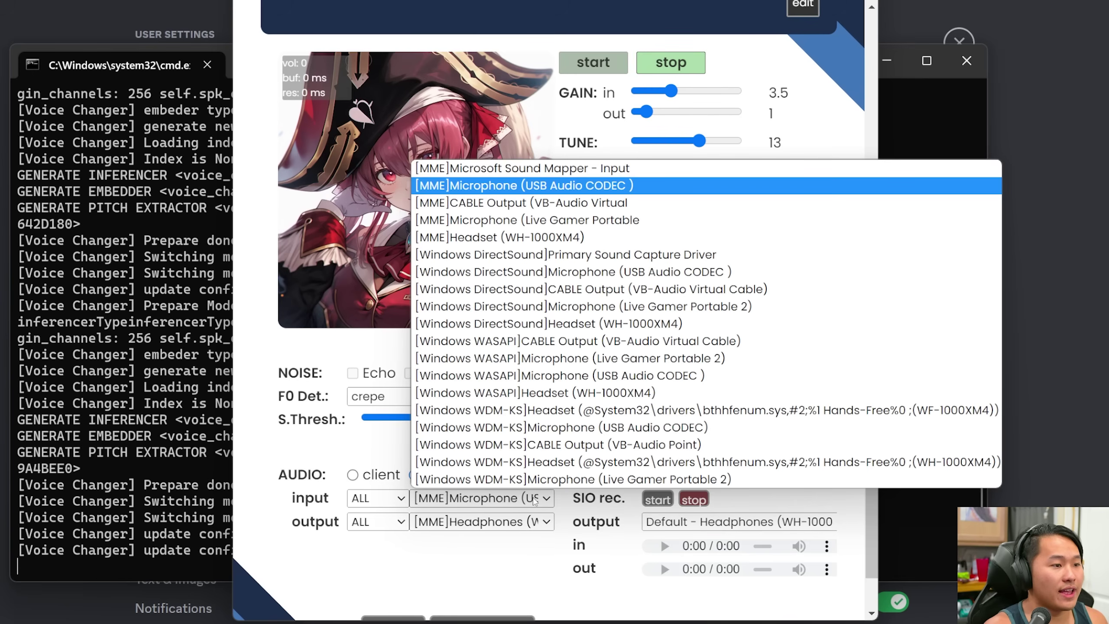
left_click(654, 188)
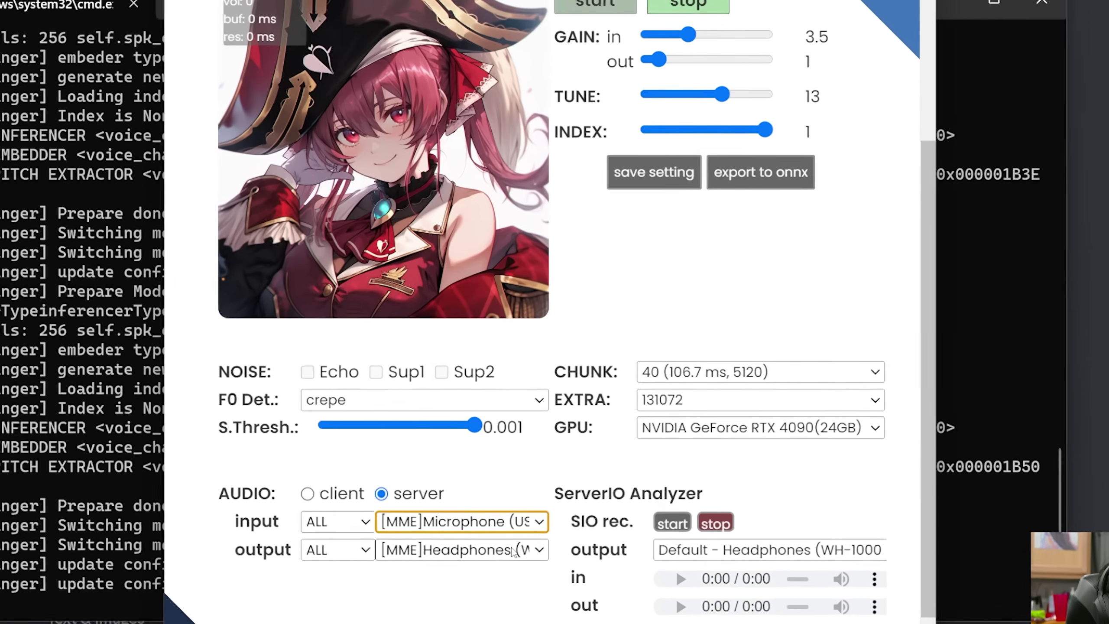
- Set the server audio output to the [MME]CABLE Input (VB-Audio Virtual Cable) device
left_click(502, 521)
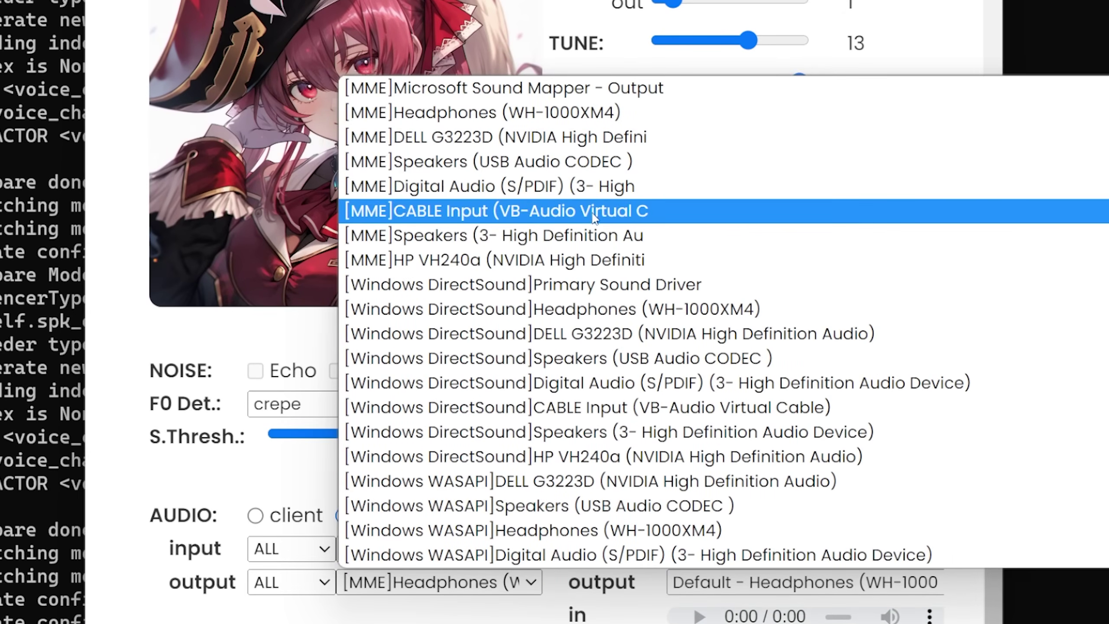
left_click(592, 211)
left_click(495, 587)
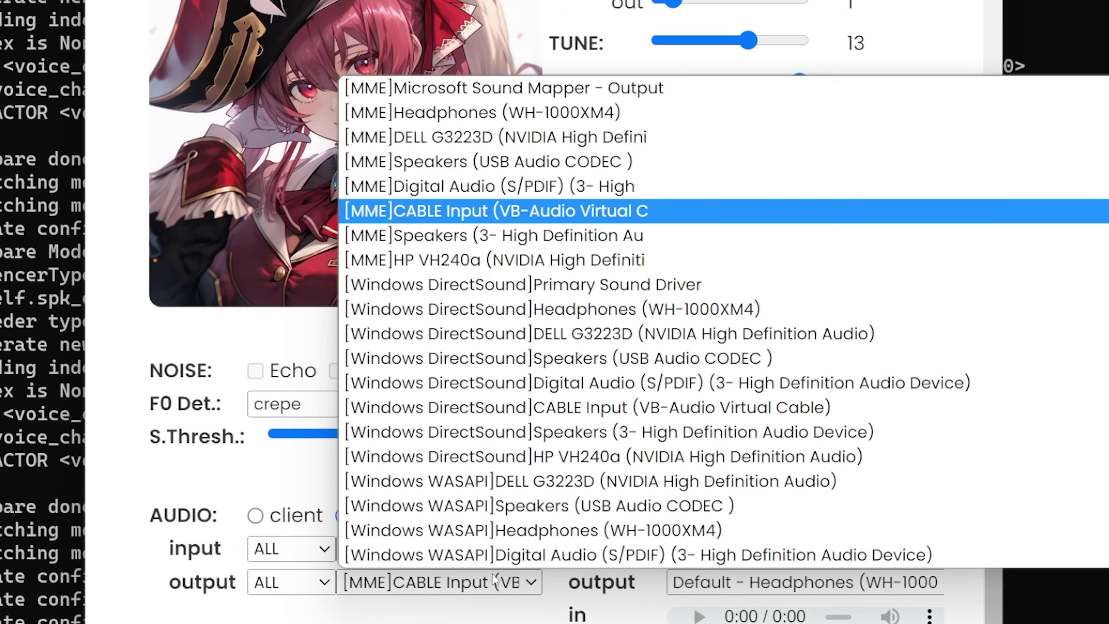
scroll(545, 214, "down", 1)
scroll(546, 201, "up", 1)
left_click(576, 214)
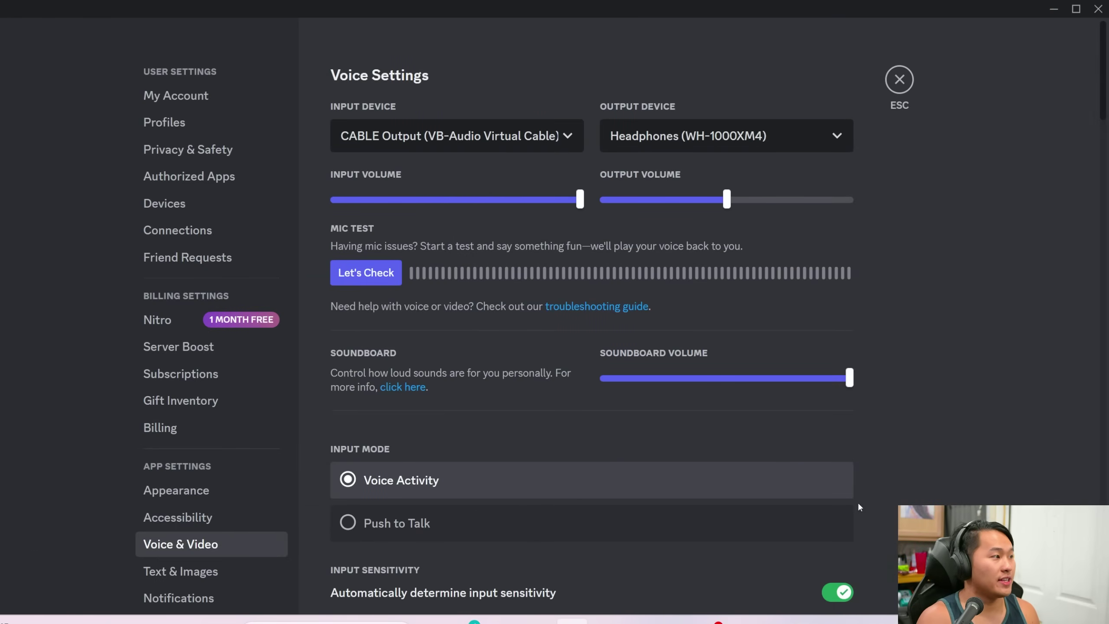
- Start voice conversion in the Voice Changer Client, then return to Discord and run its mic test
key("alt+Tab")
left_click(576, 106)
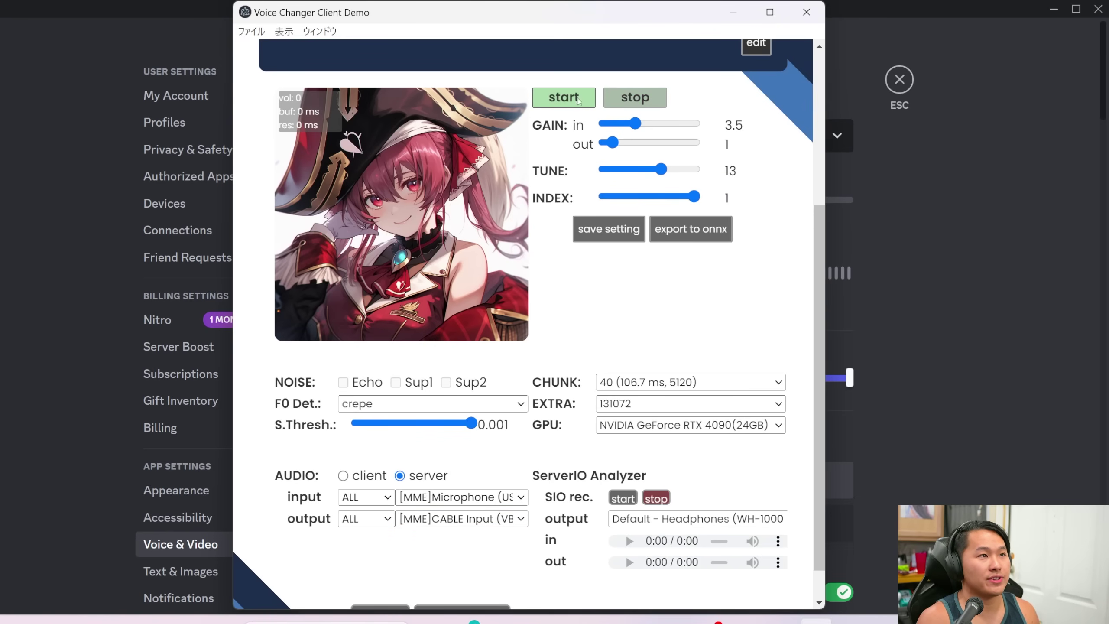
left_click(952, 216)
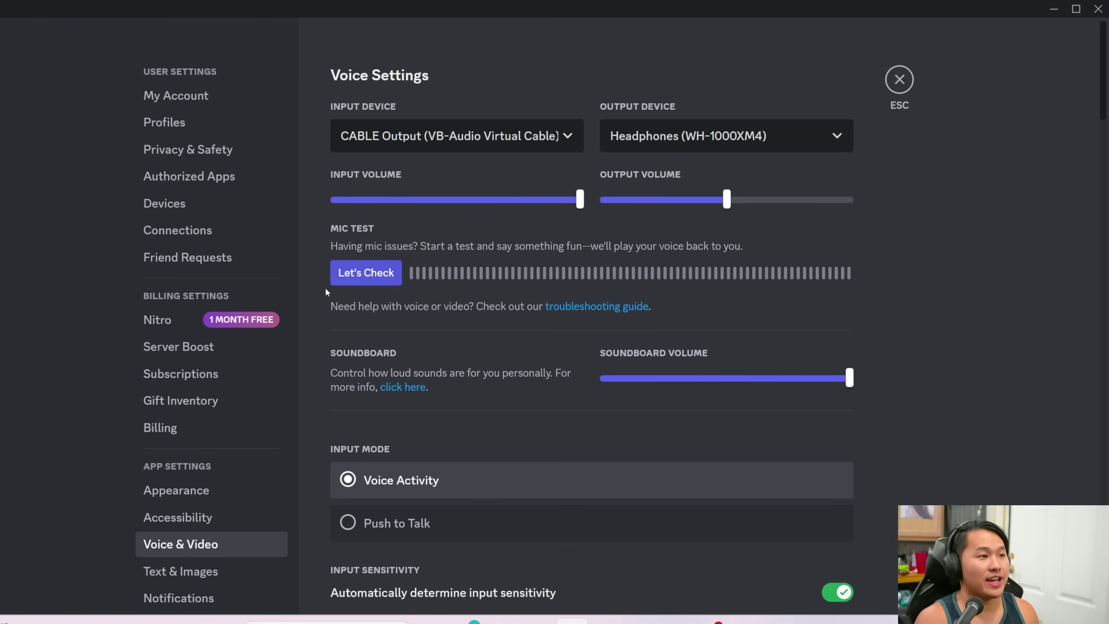
left_click(380, 280)
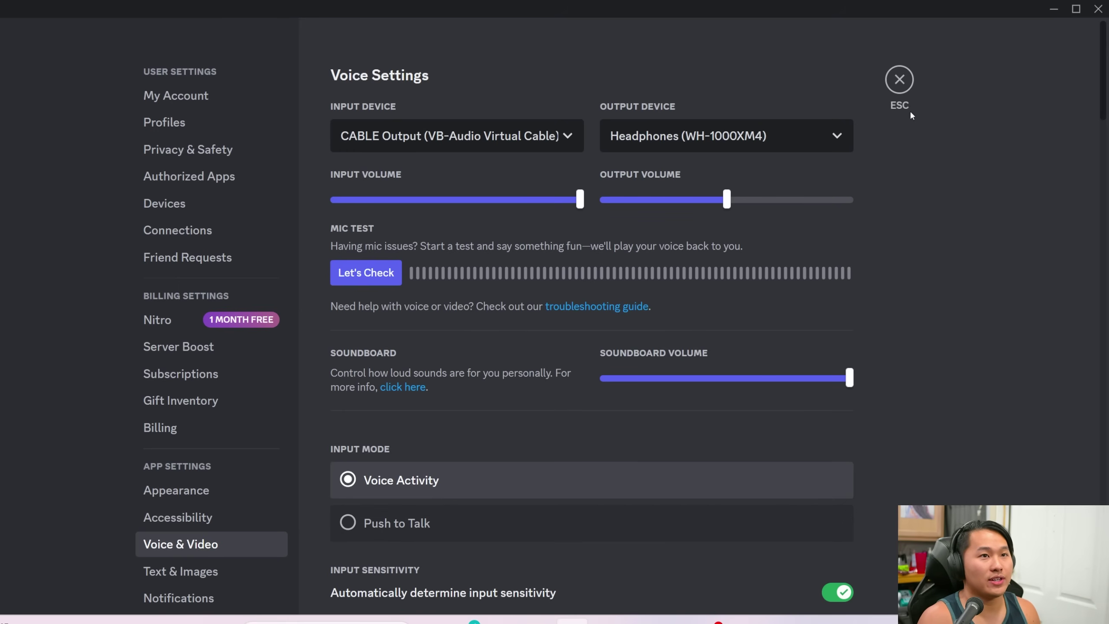
- Close the user settings and try the converted voice in the General voice channel, toggling the microphone mute and leaving it unmuted
left_click(900, 83)
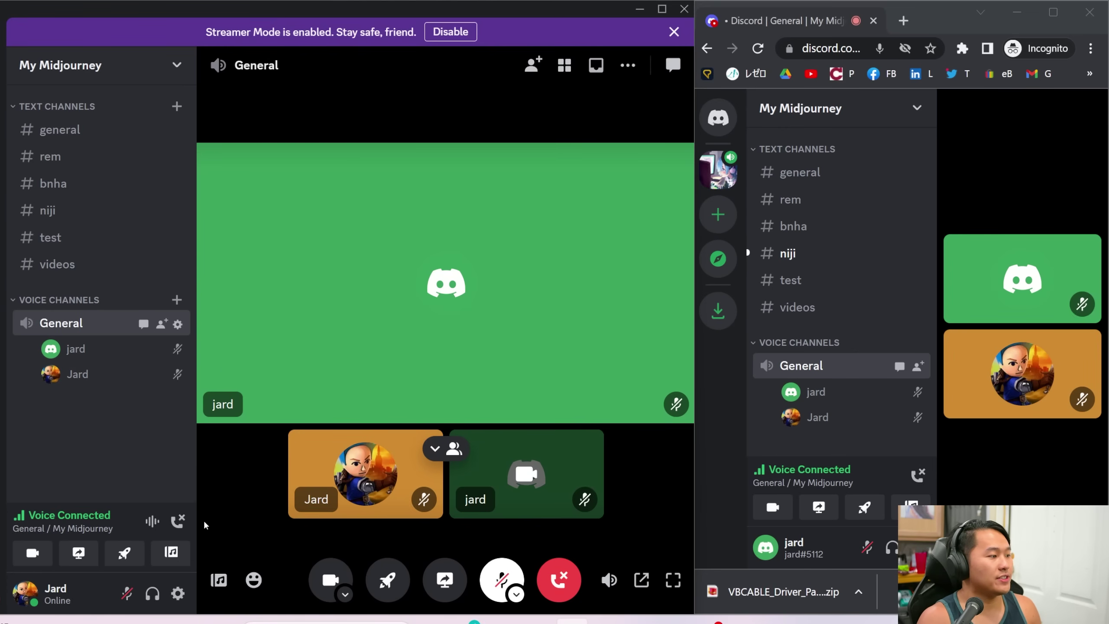
left_click(126, 593)
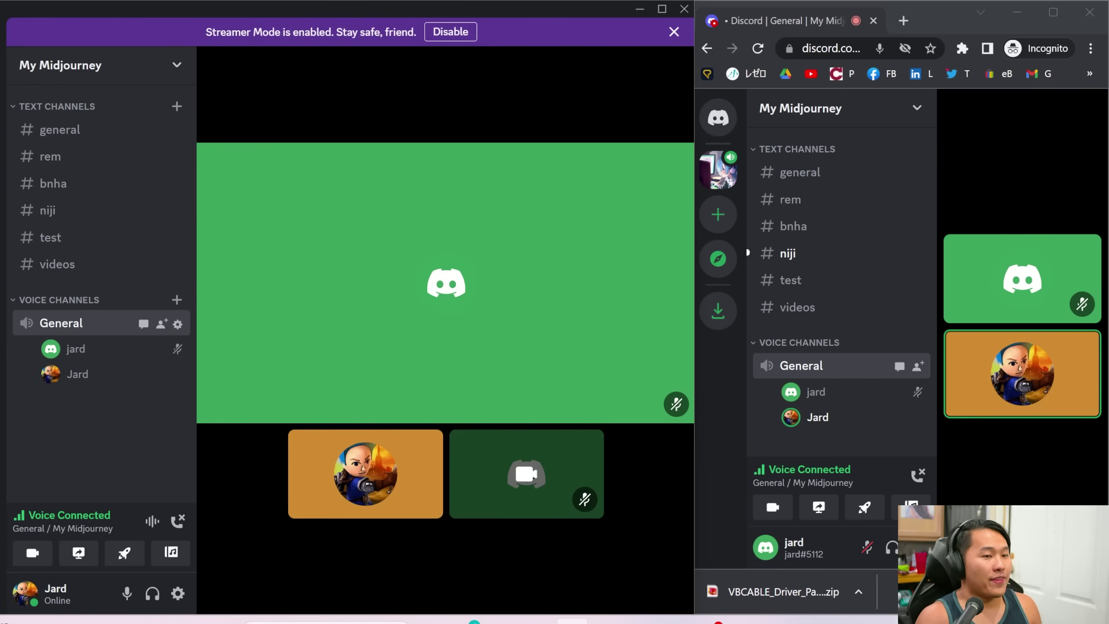
mouse_move(304, 531)
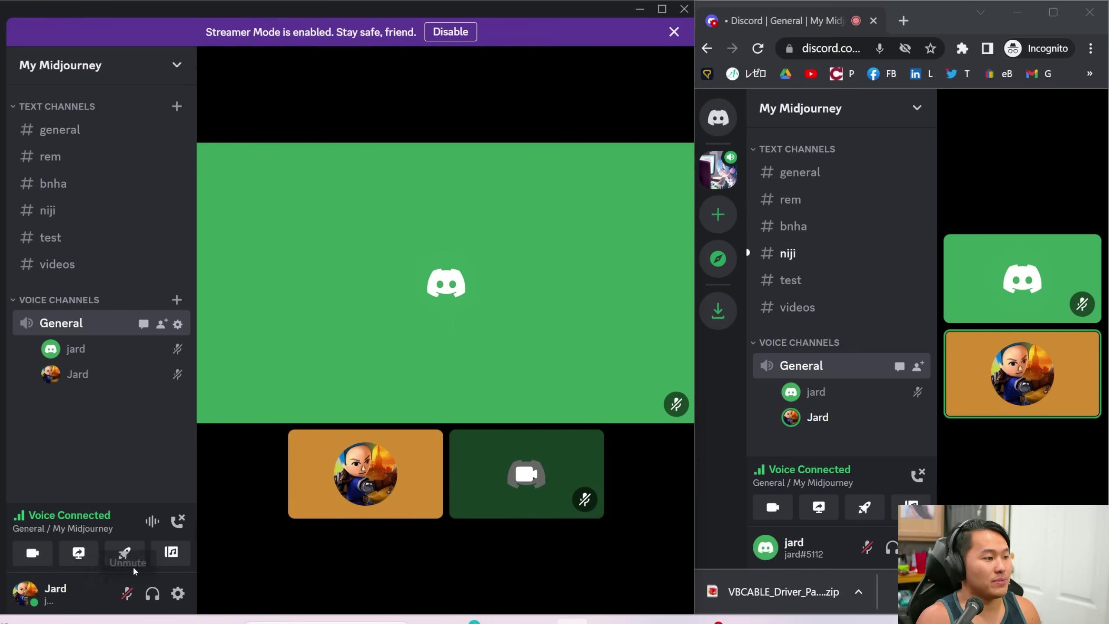
mouse_move(271, 475)
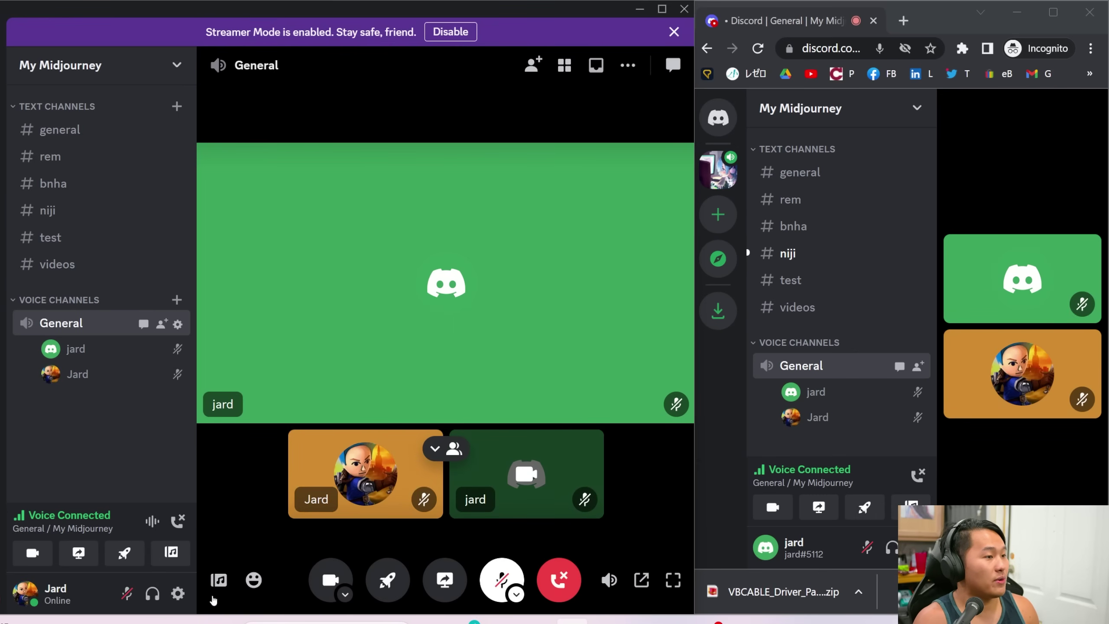
left_click(127, 593)
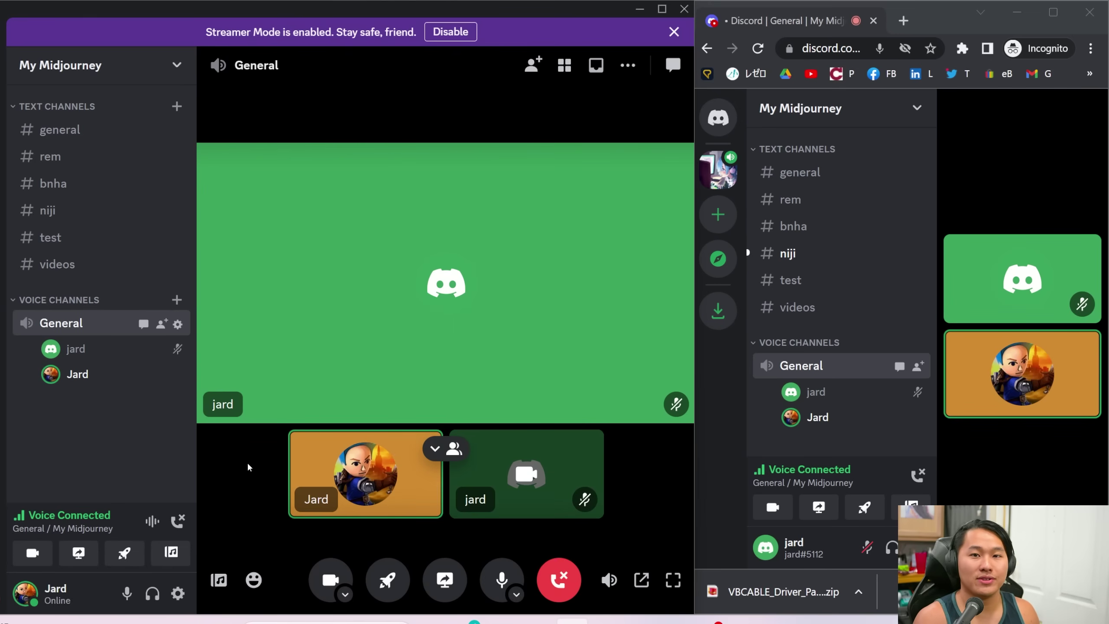